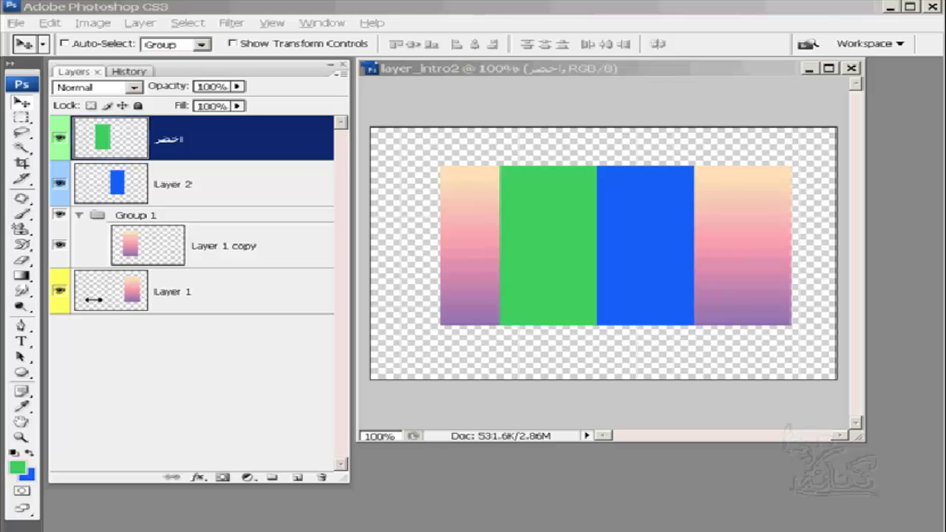
Step: Drag Layer 1 into Group 1 so it stacks directly above Layer 1 copy
{"action": "left_click", "coordinate": [240, 295]}
{"action": "left_click_drag", "start_coordinate": [241, 296], "coordinate": [244, 247]}
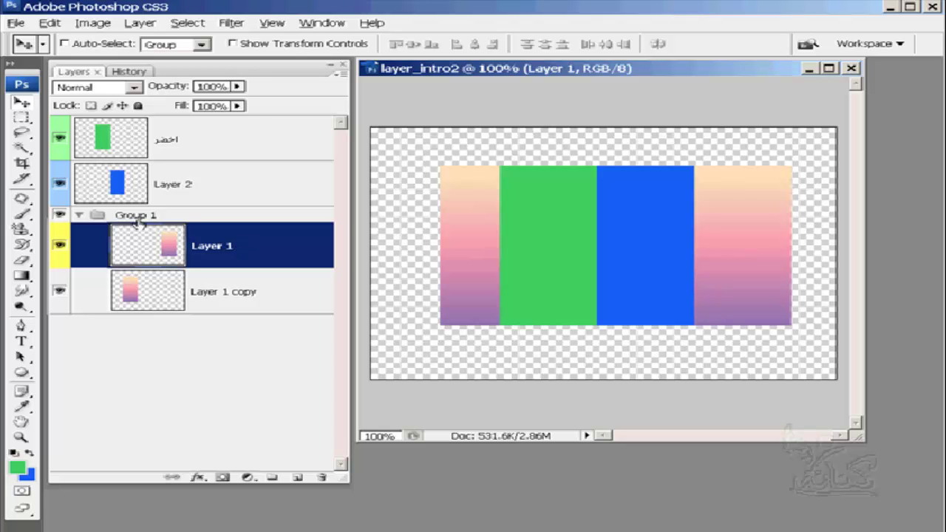
Step: Shift Group 1's gradient strips left, then delete the group with both gradient layers
{"action": "left_click", "coordinate": [60, 215]}
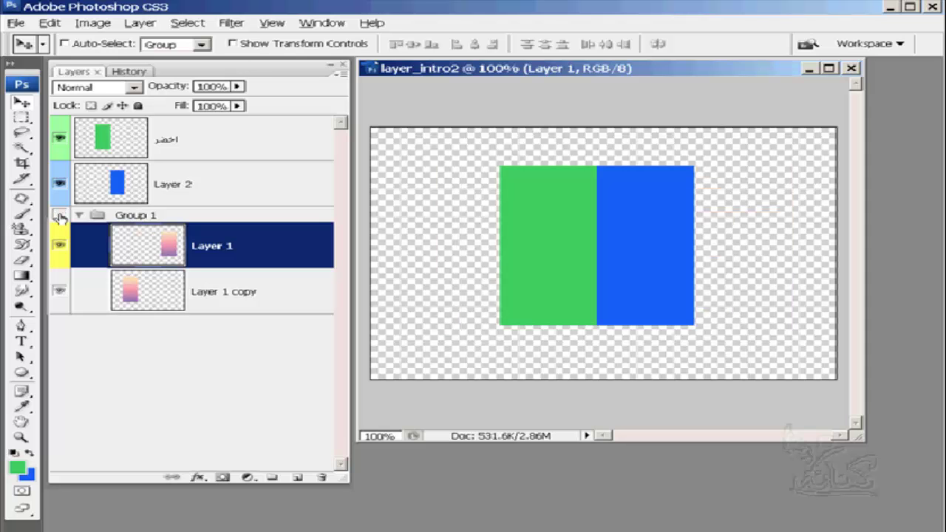
{"action": "left_click", "coordinate": [60, 215]}
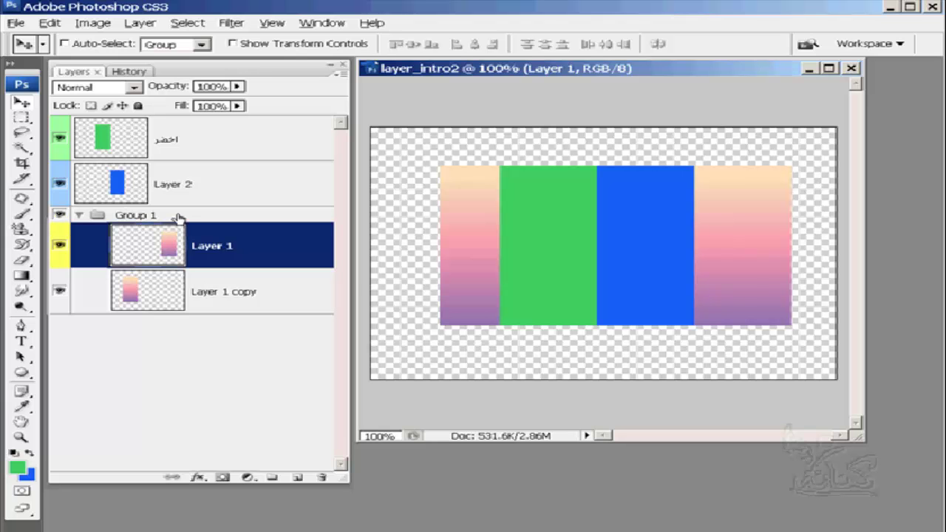
{"action": "left_click", "coordinate": [178, 216]}
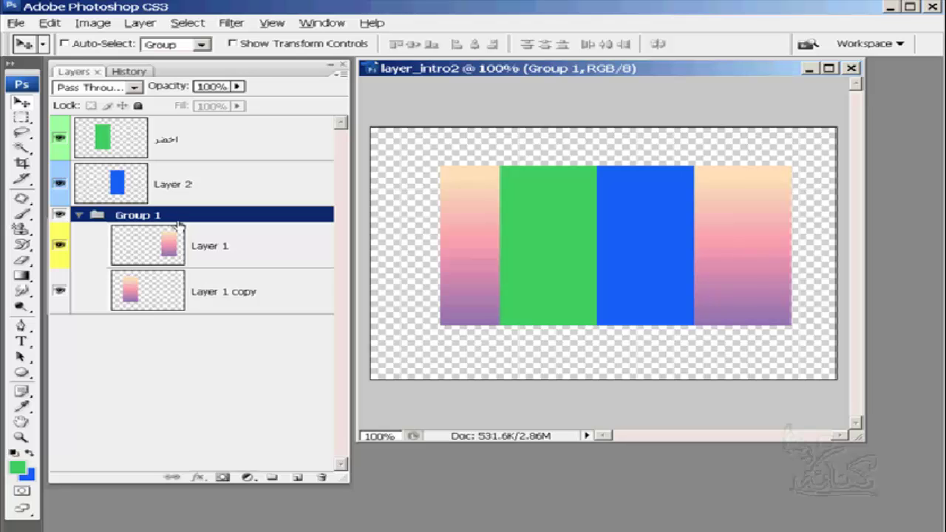
{"action": "mouse_move", "coordinate": [500, 229]}
{"action": "left_mouse_down"}
{"action": "mouse_move", "coordinate": [436, 224]}
{"action": "mouse_move", "coordinate": [446, 223]}
{"action": "left_mouse_up"}
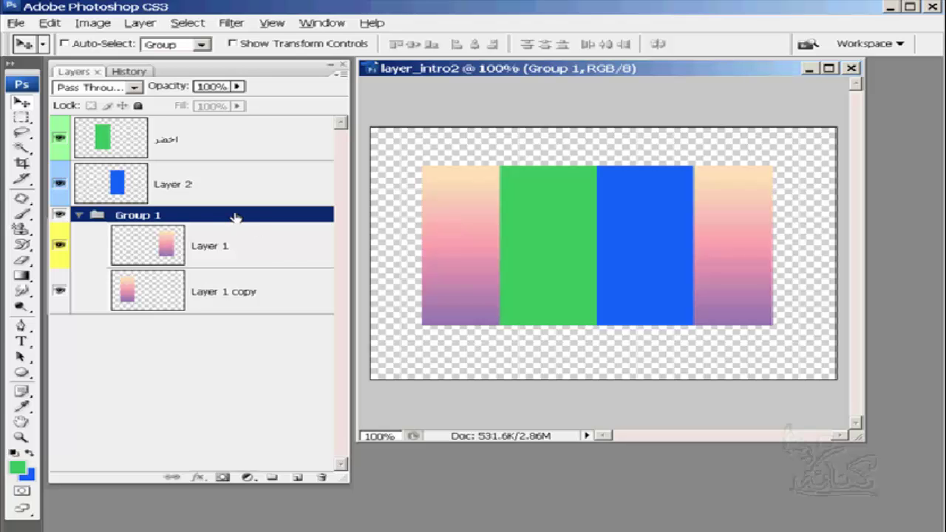
{"action": "mouse_move", "coordinate": [235, 216]}
{"action": "left_mouse_down"}
{"action": "mouse_move", "coordinate": [309, 378]}
{"action": "mouse_move", "coordinate": [320, 484]}
{"action": "left_mouse_up"}
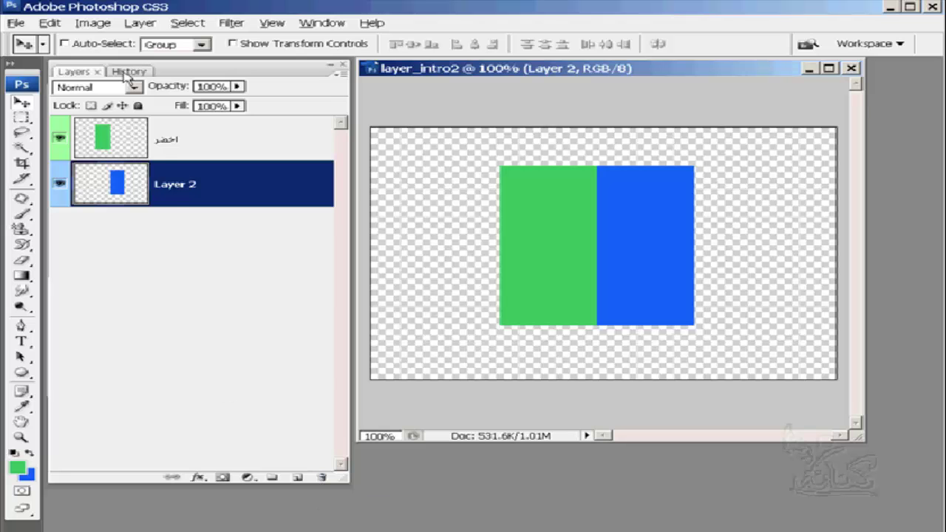
Step: Revert to Snapshot 2 in History and move Layer 1 into Group 1 above Layer 1 copy
{"action": "left_click", "coordinate": [127, 71]}
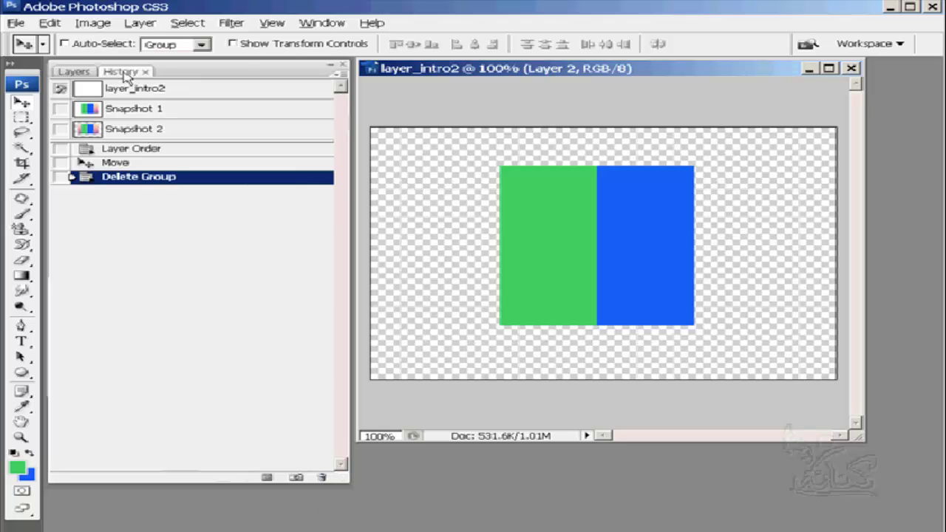
{"action": "left_click", "coordinate": [145, 132]}
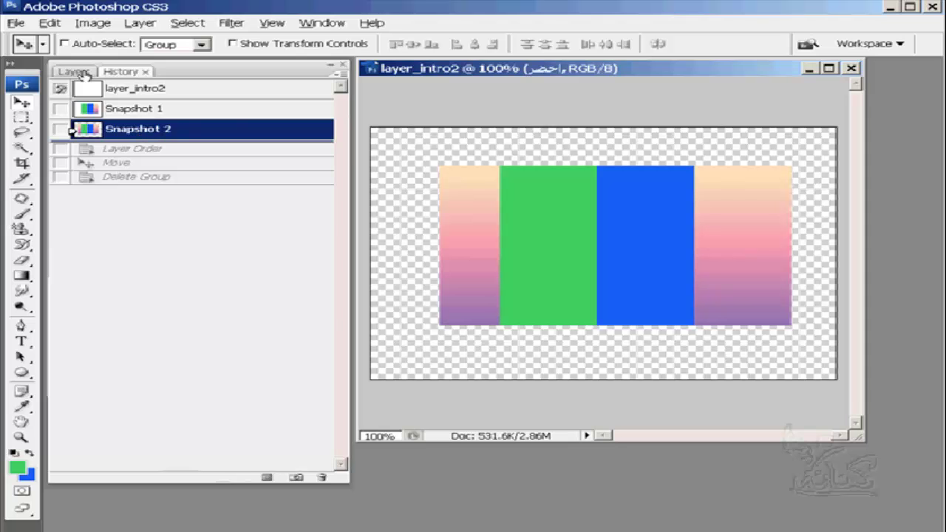
{"action": "left_click", "coordinate": [82, 72]}
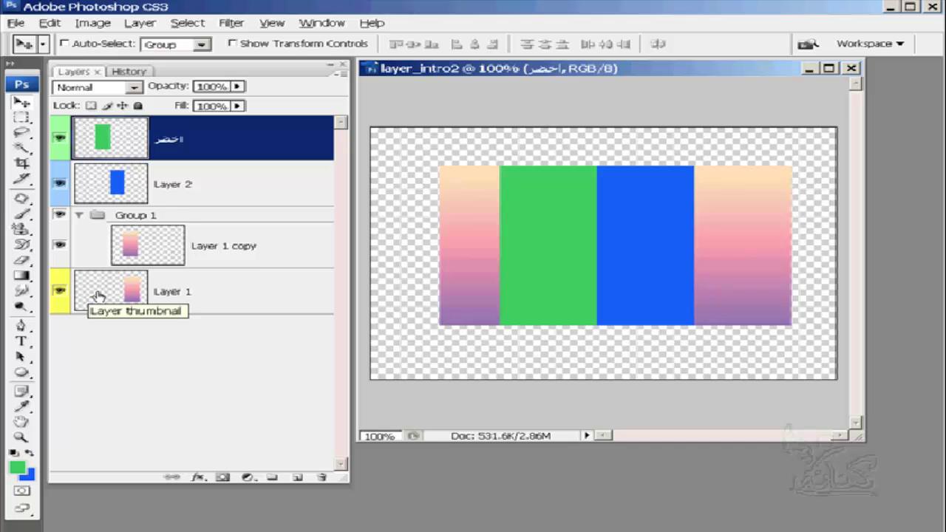
{"action": "left_click_drag", "start_coordinate": [90, 295], "coordinate": [165, 238]}
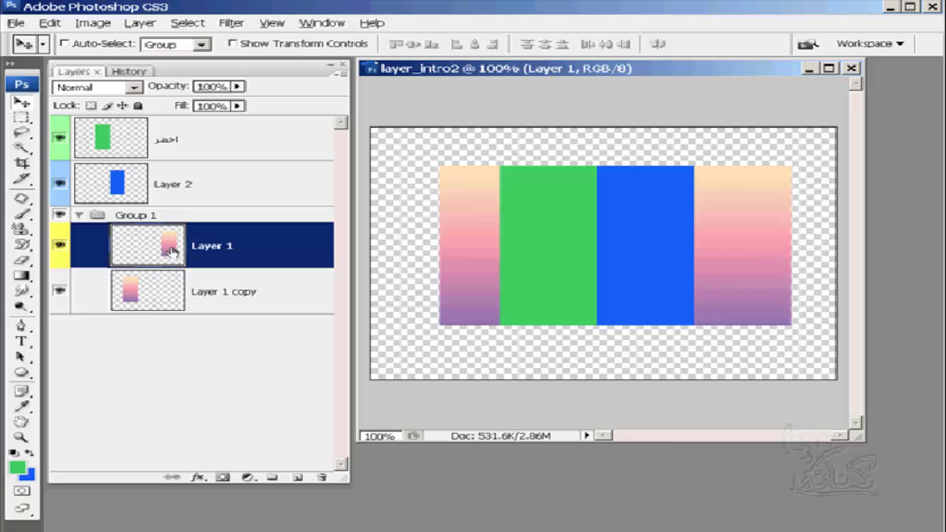
Step: Turn on Auto-Select and nudge the left gradient strip slightly further left
{"action": "left_click", "coordinate": [64, 44]}
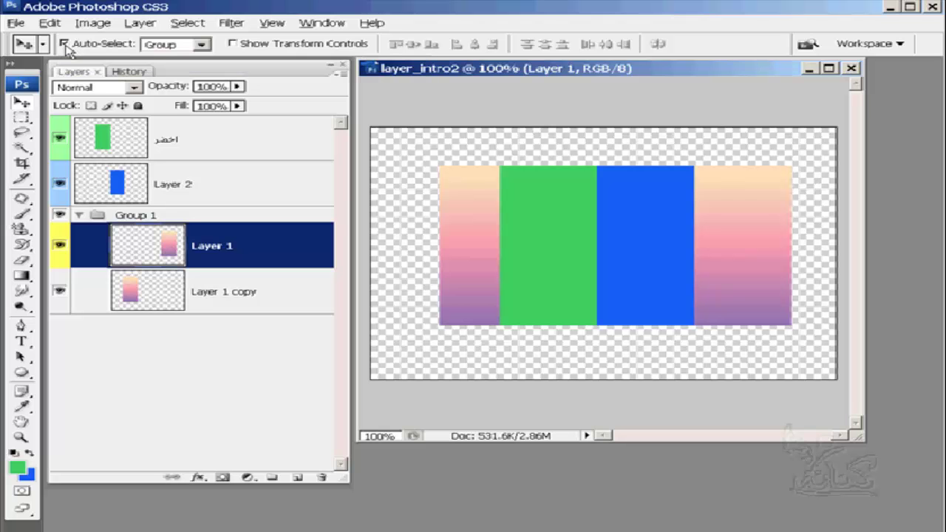
{"action": "left_click", "coordinate": [474, 196]}
{"action": "left_click_drag", "start_coordinate": [476, 196], "coordinate": [461, 197]}
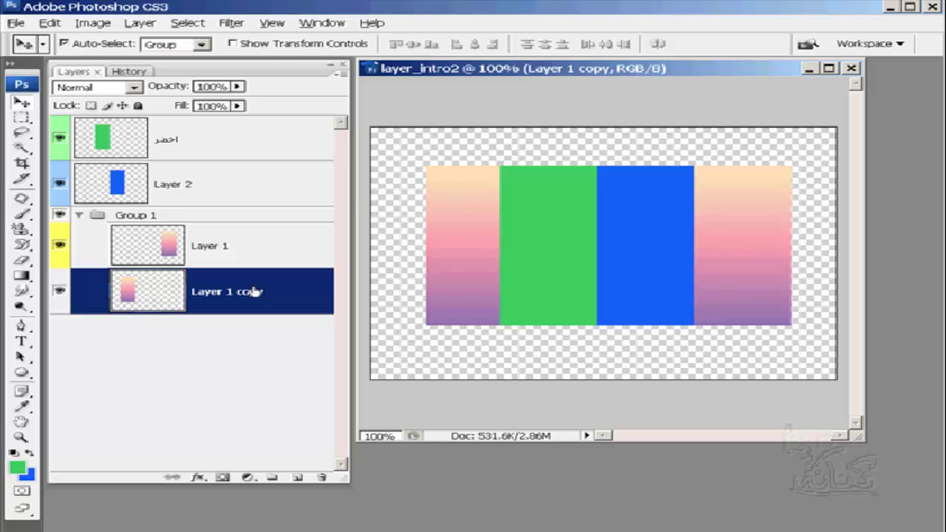
Step: Pick the right strip's, blue rectangle's and green rectangle's layers directly on the canvas
{"action": "left_click", "coordinate": [747, 244]}
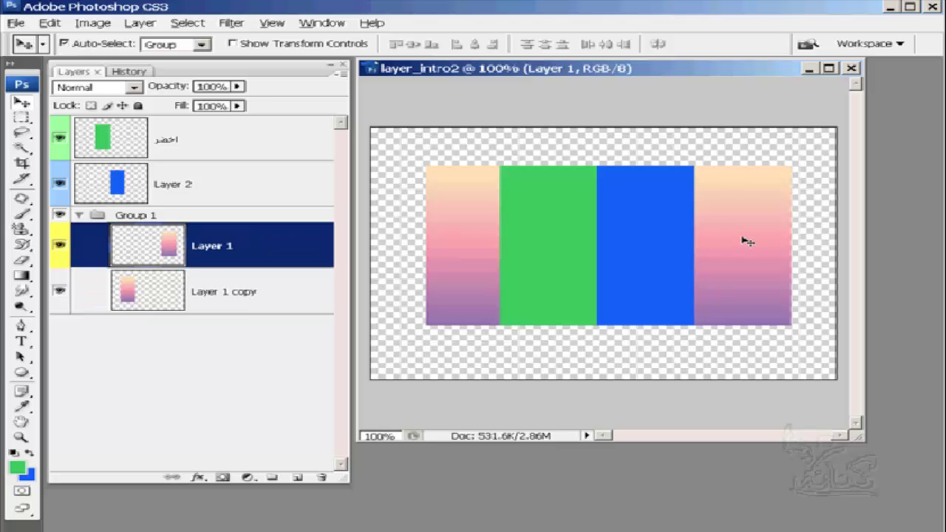
{"action": "left_click", "coordinate": [656, 234]}
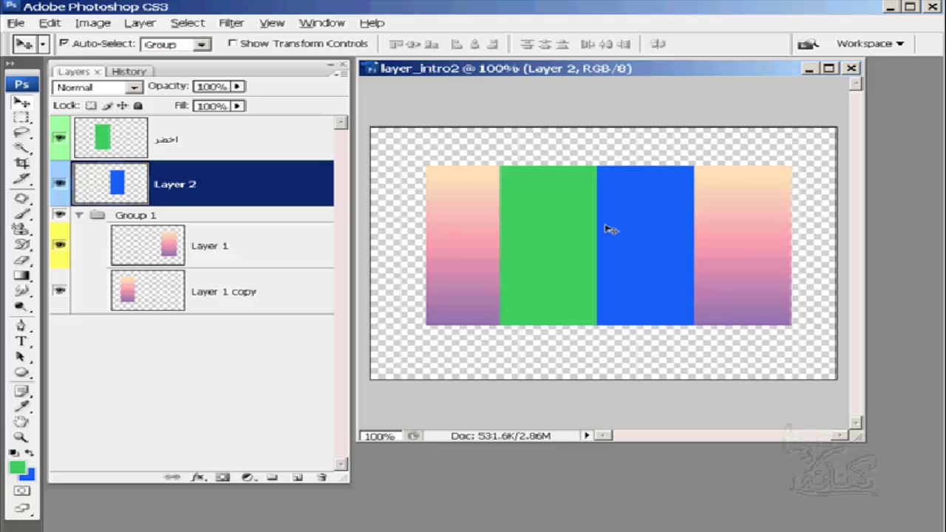
{"action": "left_click", "coordinate": [561, 229]}
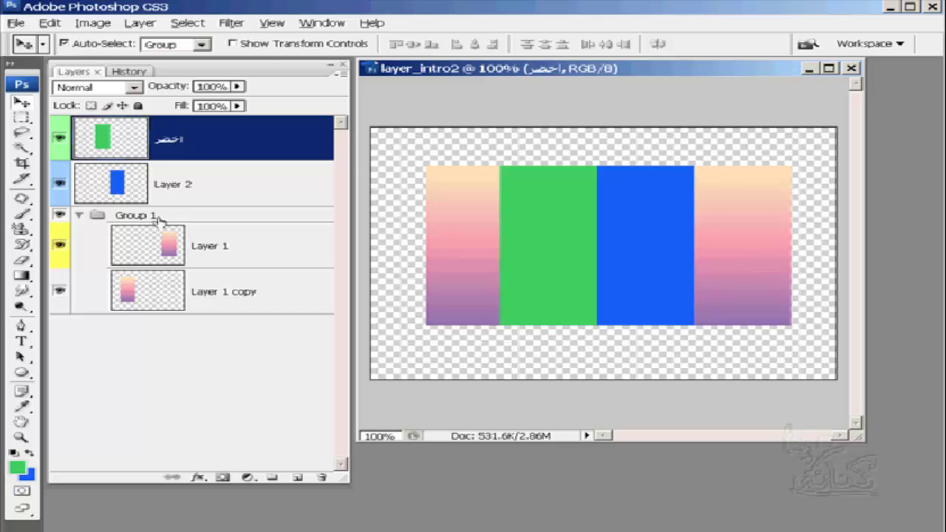
Step: With Group 1 selected, nudge the left strip and move both gradient strips left together
{"action": "left_click", "coordinate": [160, 219]}
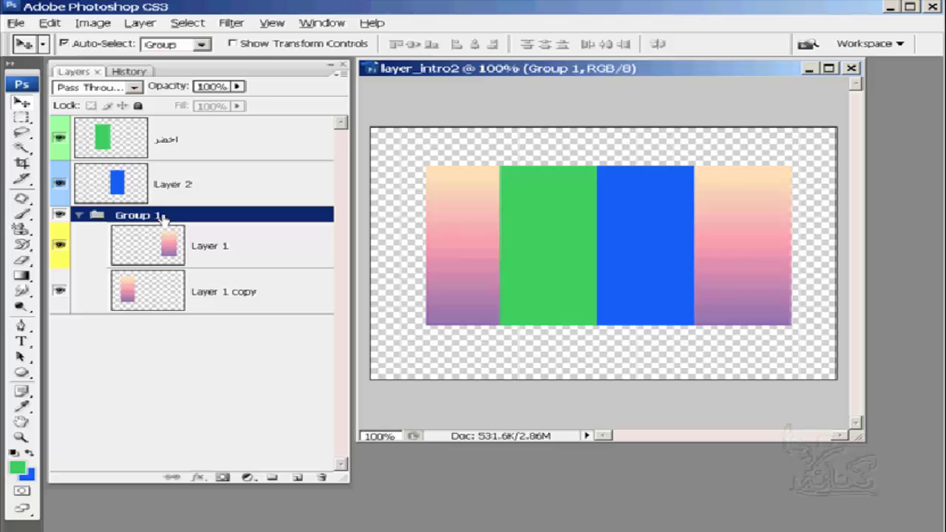
{"action": "mouse_move", "coordinate": [465, 218]}
{"action": "left_mouse_down"}
{"action": "mouse_move", "coordinate": [446, 220]}
{"action": "mouse_move", "coordinate": [463, 219]}
{"action": "left_mouse_up"}
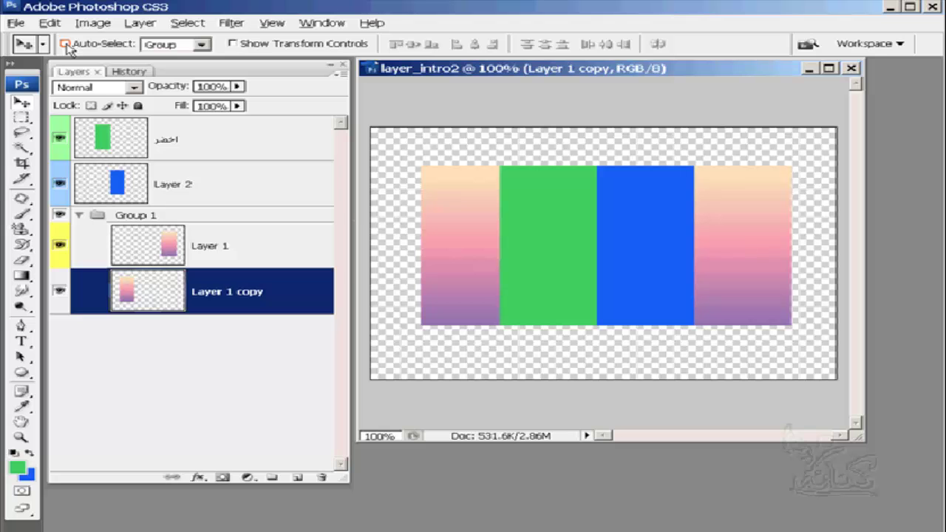
{"action": "left_click", "coordinate": [257, 216]}
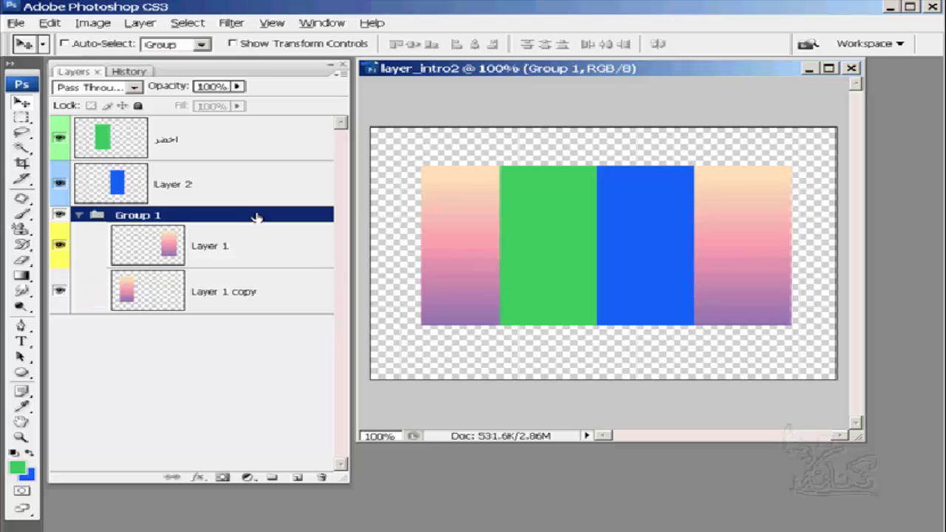
{"action": "left_click_drag", "start_coordinate": [455, 226], "coordinate": [446, 226]}
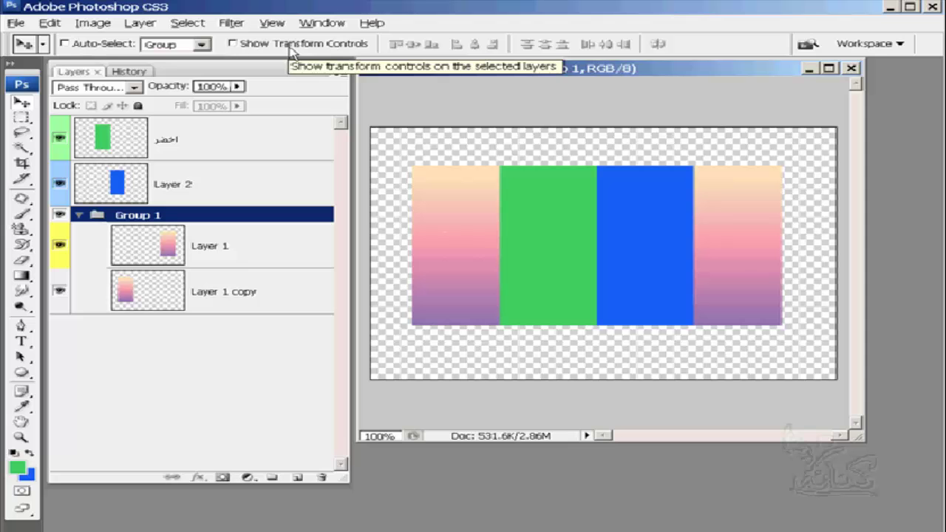
Step: Free-transform Group 1's strips to the stripes' full height, then exit via the Rectangular Marquee tool
{"action": "left_click", "coordinate": [232, 44]}
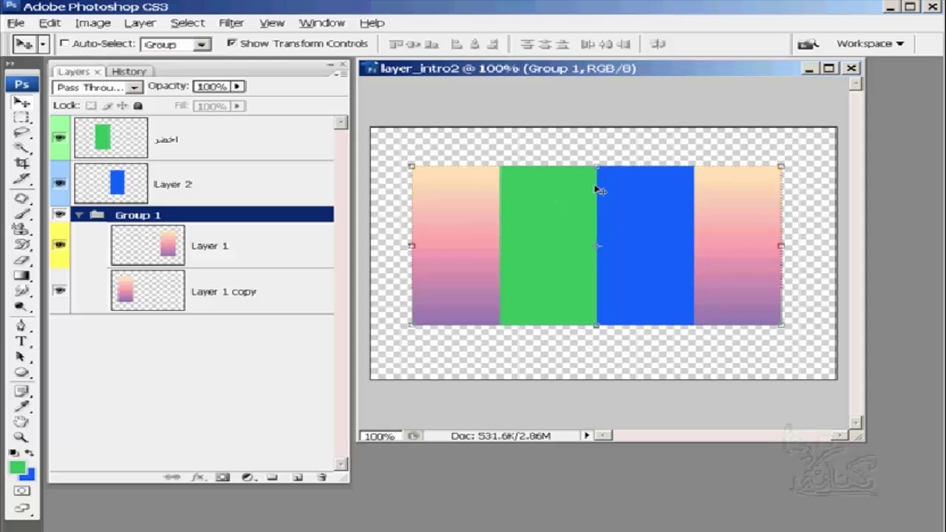
{"action": "left_click_drag", "start_coordinate": [593, 164], "coordinate": [594, 231]}
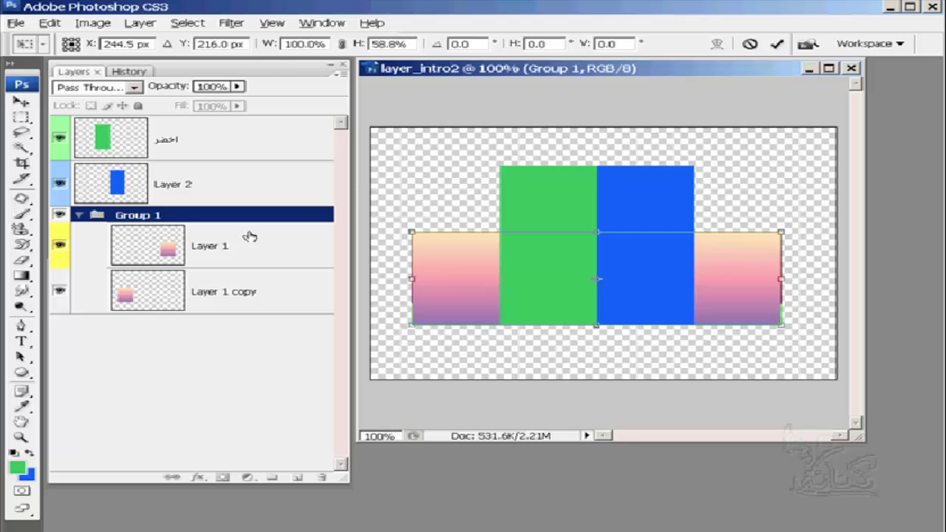
{"action": "left_click_drag", "start_coordinate": [596, 232], "coordinate": [596, 167]}
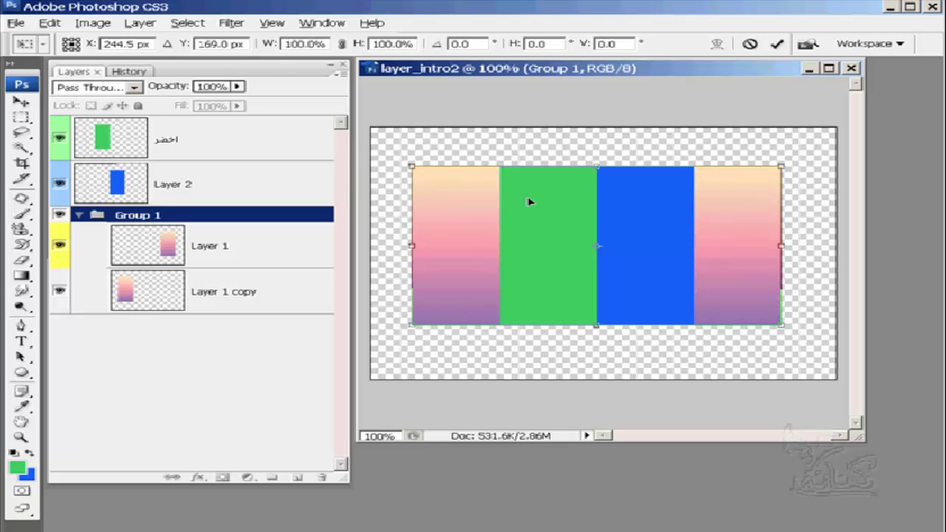
{"action": "left_click", "coordinate": [24, 117]}
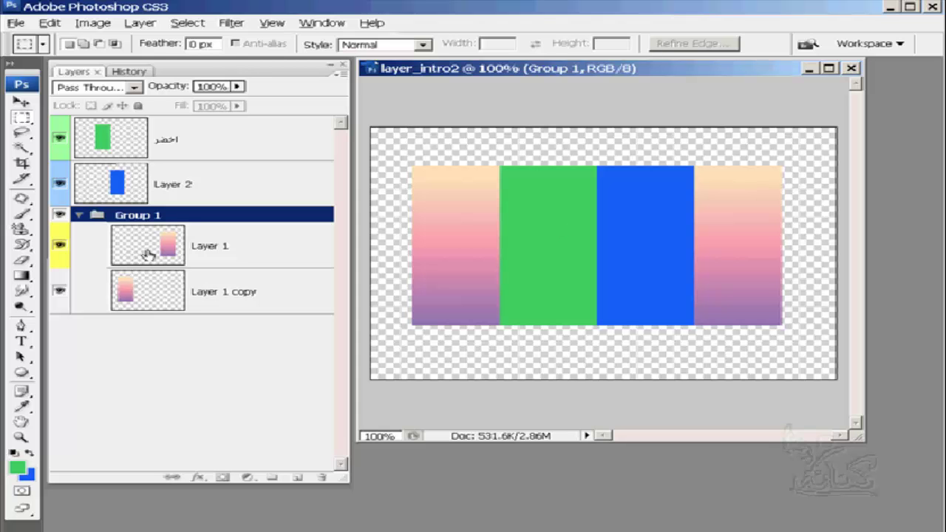
{"action": "left_click", "coordinate": [190, 218]}
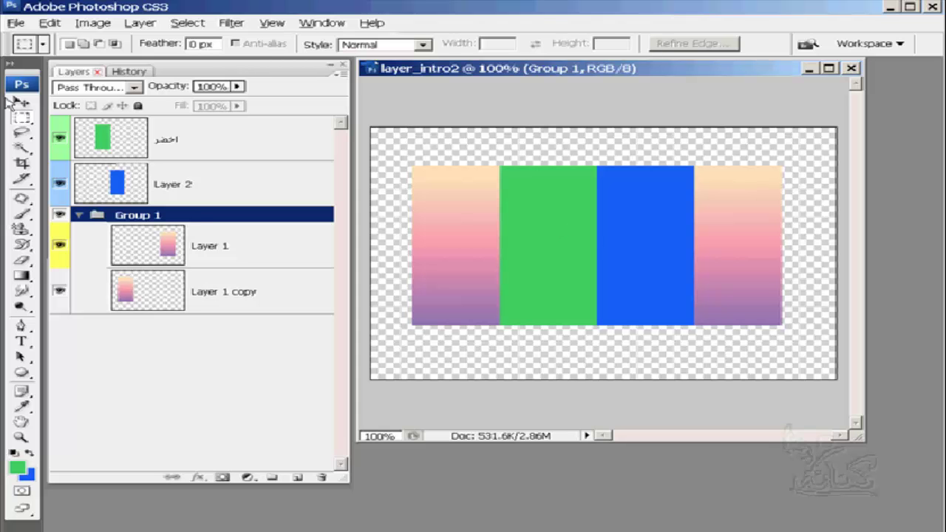
{"action": "left_click", "coordinate": [21, 103]}
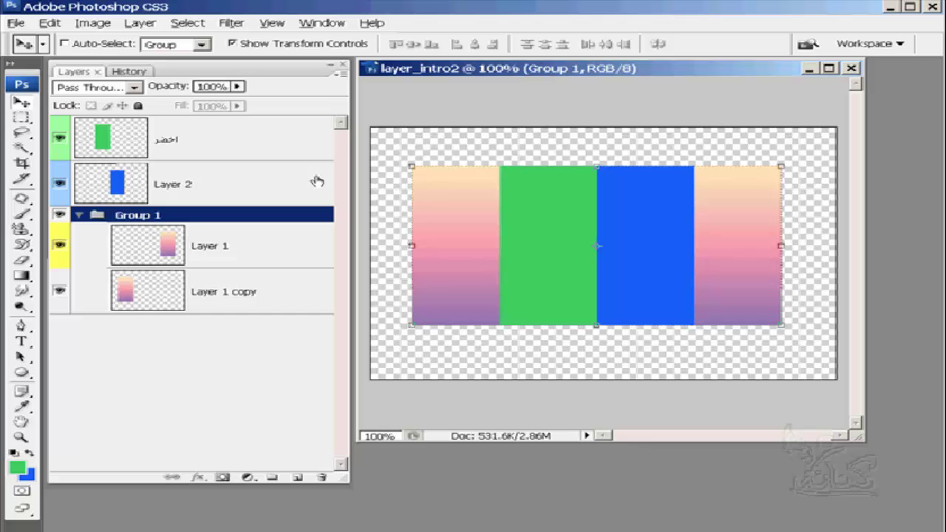
{"action": "left_click_drag", "start_coordinate": [595, 166], "coordinate": [591, 242]}
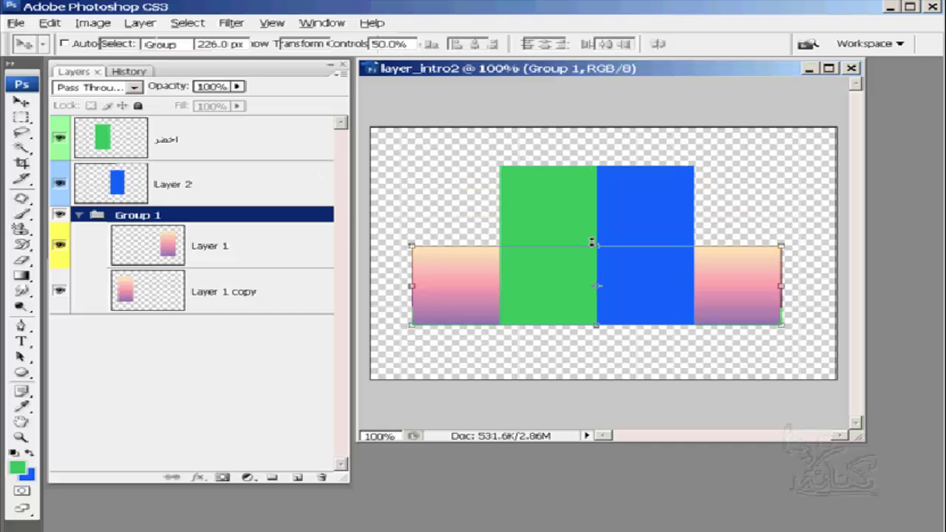
{"action": "left_click", "coordinate": [22, 119]}
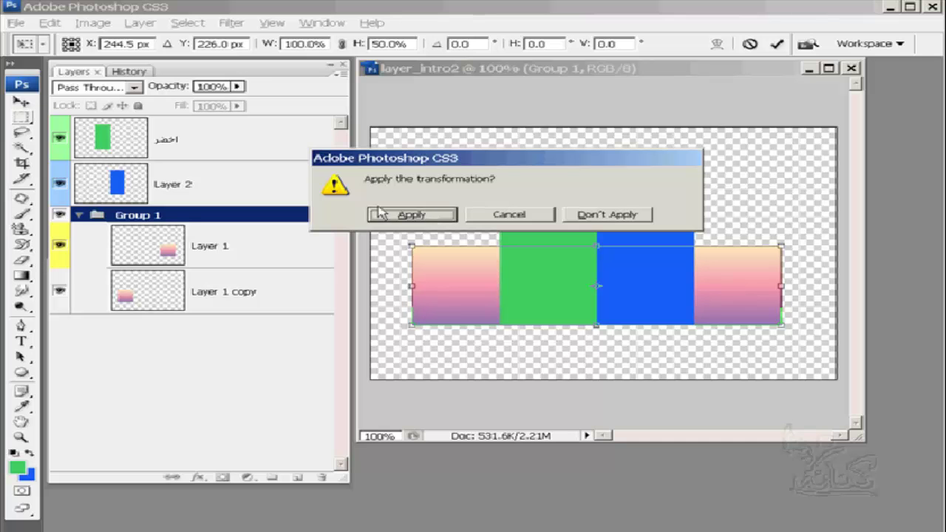
{"action": "left_click", "coordinate": [625, 216]}
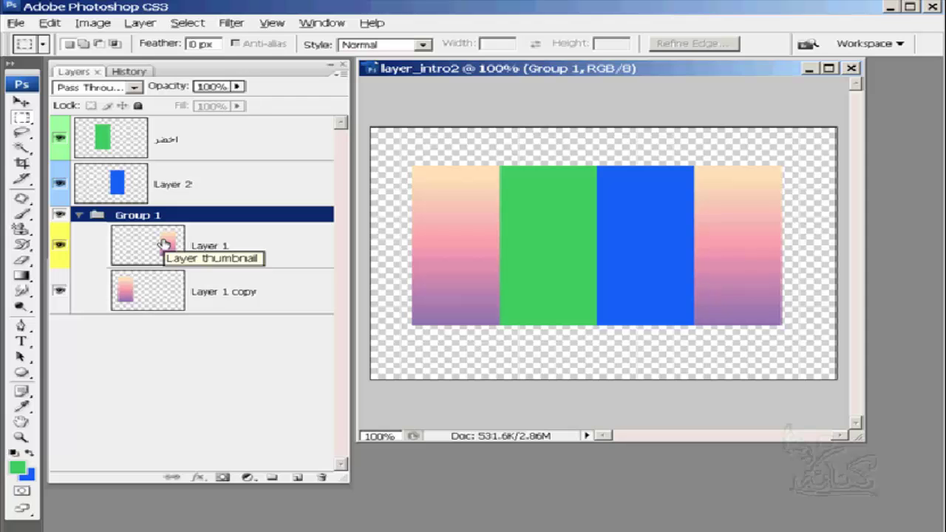
{"action": "left_click", "coordinate": [164, 245]}
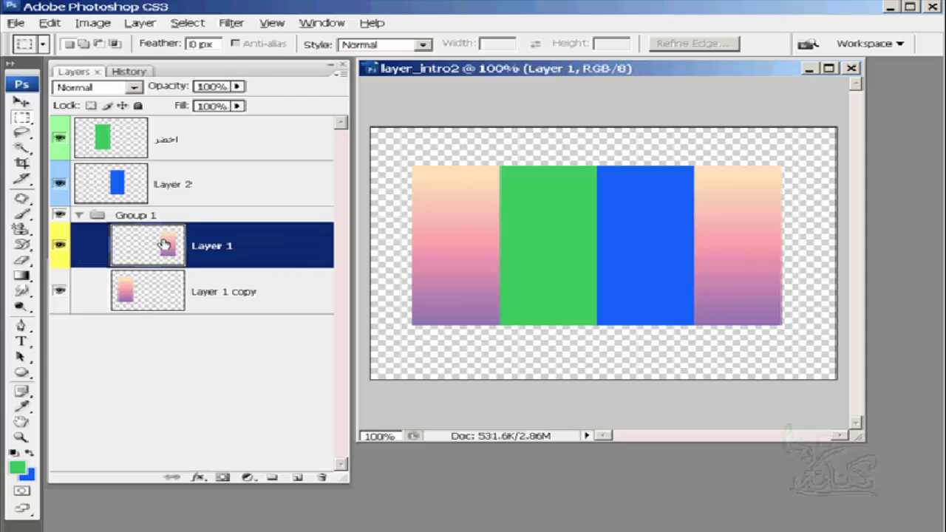
Step: Open the recent file red_wmode.psd and bring the whole pepper image into view
{"action": "left_click", "coordinate": [21, 104]}
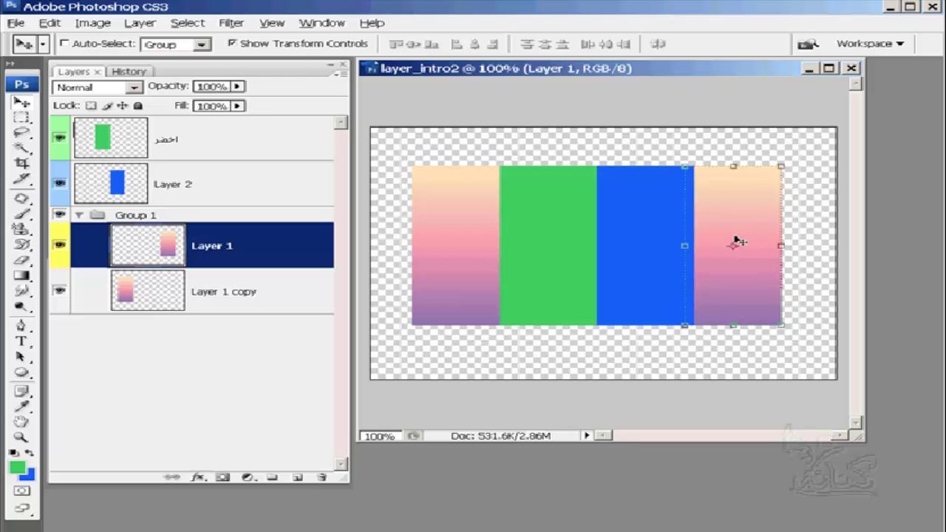
{"action": "left_click", "coordinate": [16, 22]}
{"action": "mouse_move", "coordinate": [58, 114]}
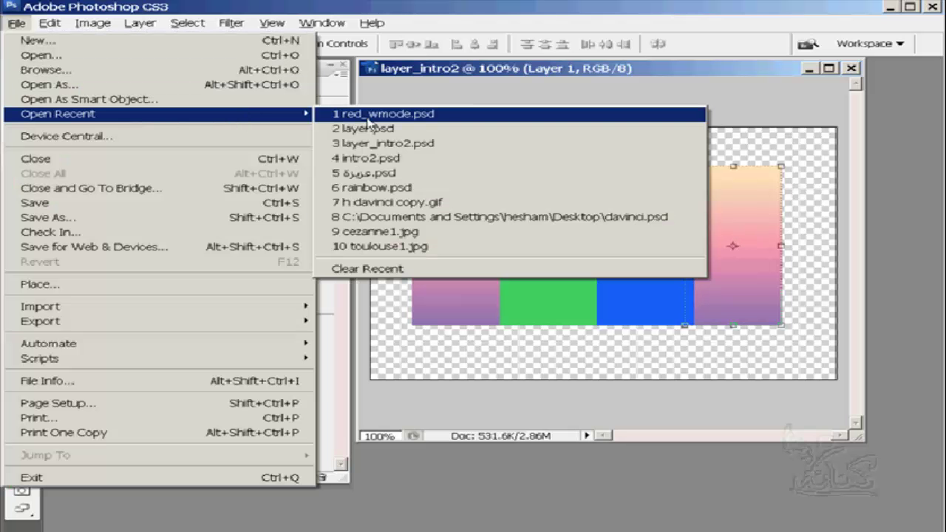
{"action": "left_click", "coordinate": [369, 114]}
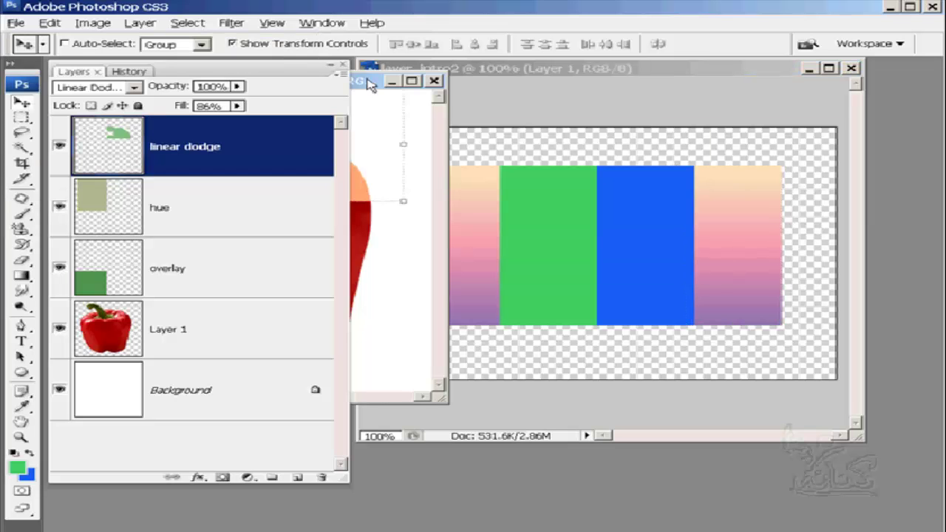
{"action": "left_click_drag", "start_coordinate": [369, 83], "coordinate": [731, 85]}
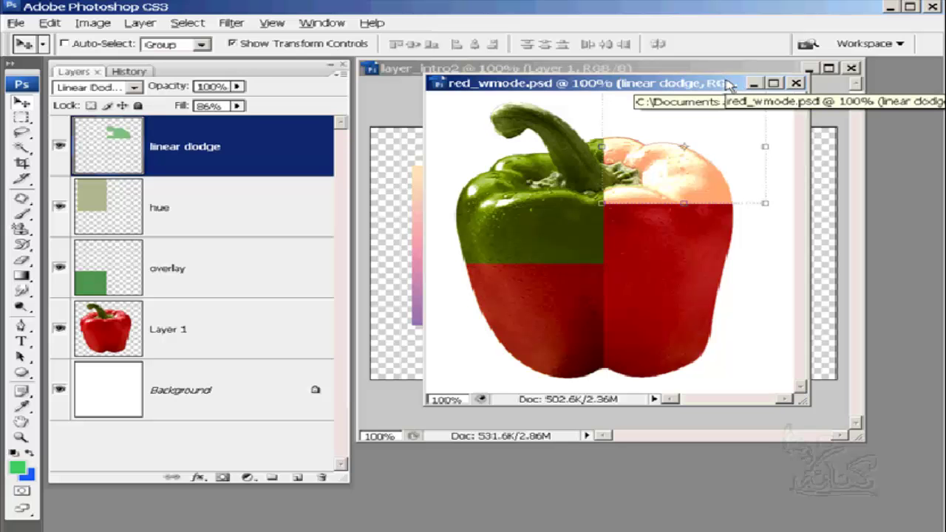
Step: Drag the pepper layer from red_wmode.psd into layer_intro2, creating Layer 3 in Group 1
{"action": "left_click_drag", "start_coordinate": [549, 86], "coordinate": [515, 358]}
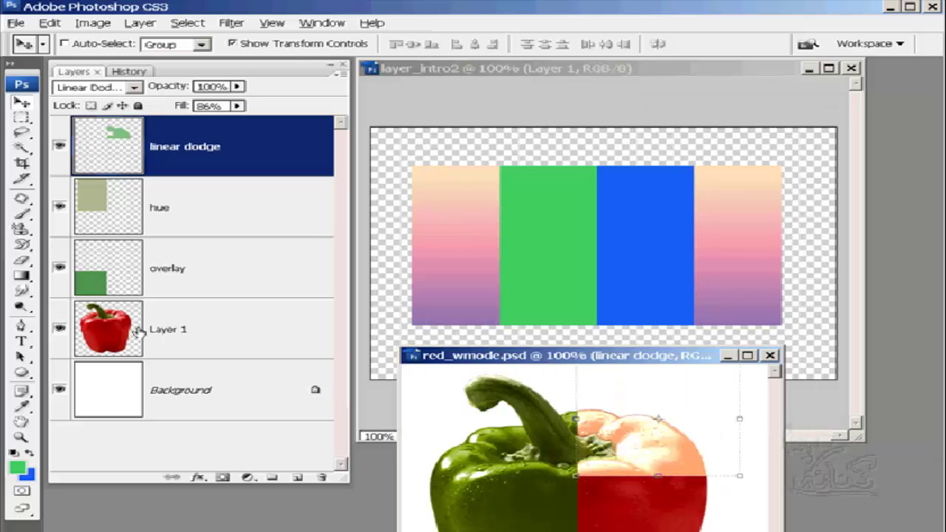
{"action": "left_click", "coordinate": [100, 330]}
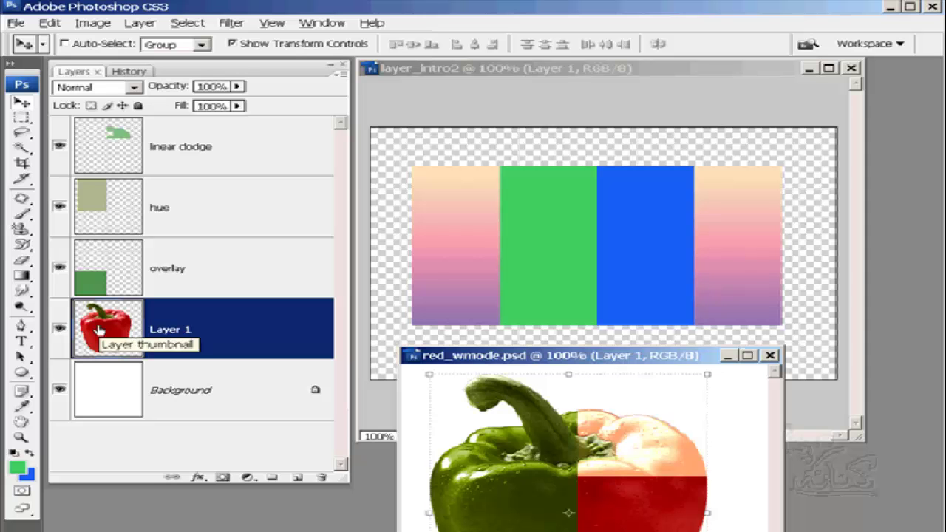
{"action": "left_click_drag", "start_coordinate": [100, 330], "coordinate": [601, 238]}
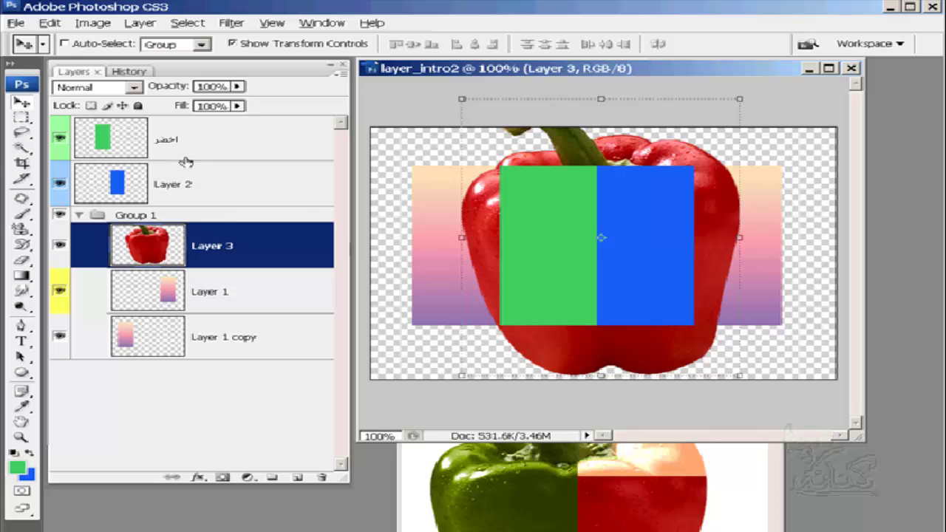
Step: Move Layer 2 and the green layer into Group 1 and scale the pepper to about 69.2% by 66.9%
{"action": "left_click_drag", "start_coordinate": [131, 176], "coordinate": [145, 269]}
{"action": "left_click_drag", "start_coordinate": [102, 141], "coordinate": [130, 224]}
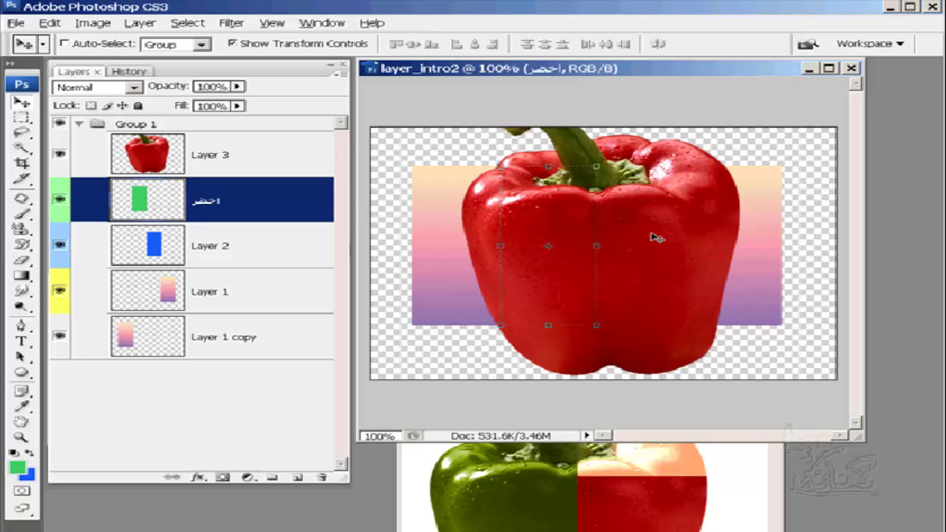
{"action": "left_click", "coordinate": [213, 158]}
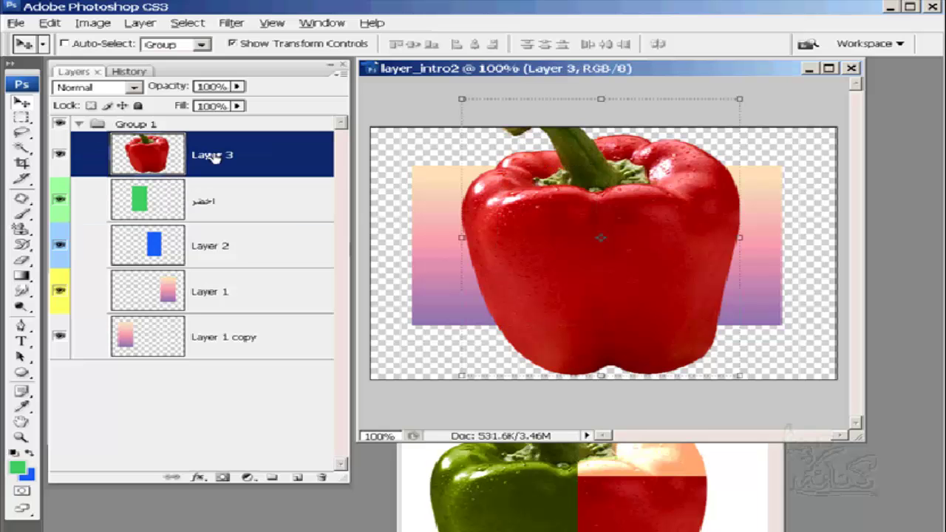
{"action": "left_click_drag", "start_coordinate": [599, 98], "coordinate": [598, 191]}
{"action": "mouse_move", "coordinate": [739, 282]}
{"action": "left_mouse_down"}
{"action": "mouse_move", "coordinate": [648, 283]}
{"action": "mouse_move", "coordinate": [646, 229]}
{"action": "left_mouse_up"}
Step: Nudge the pepper down, refine its scale to about 52.6% by 55.1% and commit the transform
{"action": "key", "text": "shift+Down"}
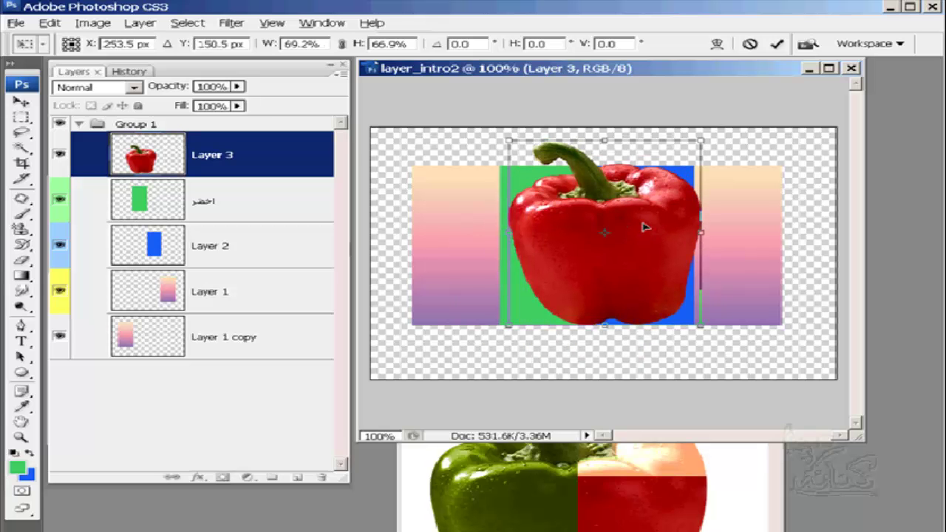
{"action": "left_click_drag", "start_coordinate": [603, 140], "coordinate": [604, 184]}
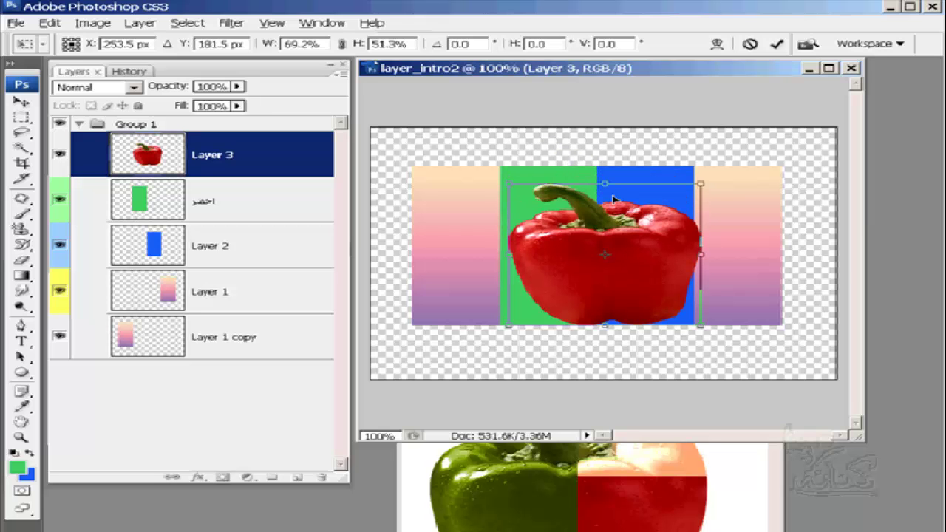
{"action": "left_click_drag", "start_coordinate": [703, 255], "coordinate": [663, 255]}
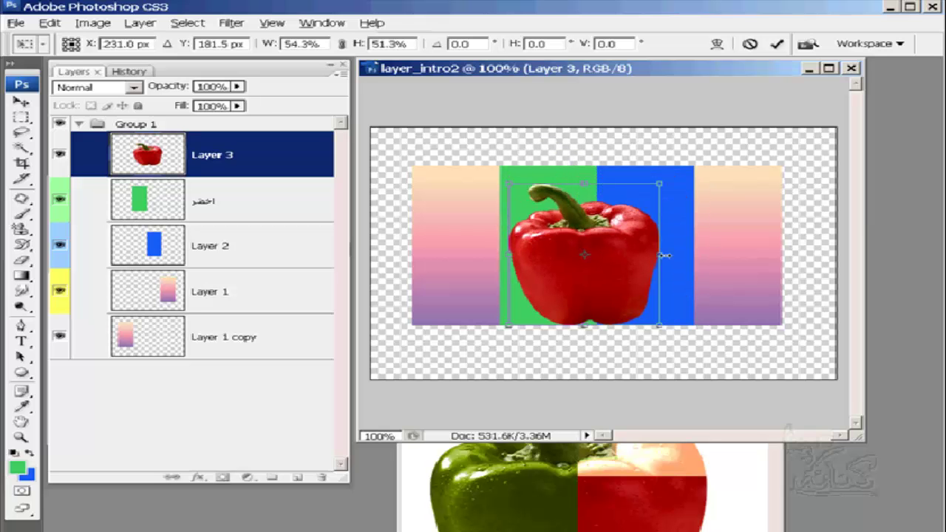
{"action": "left_click_drag", "start_coordinate": [508, 256], "coordinate": [531, 253]}
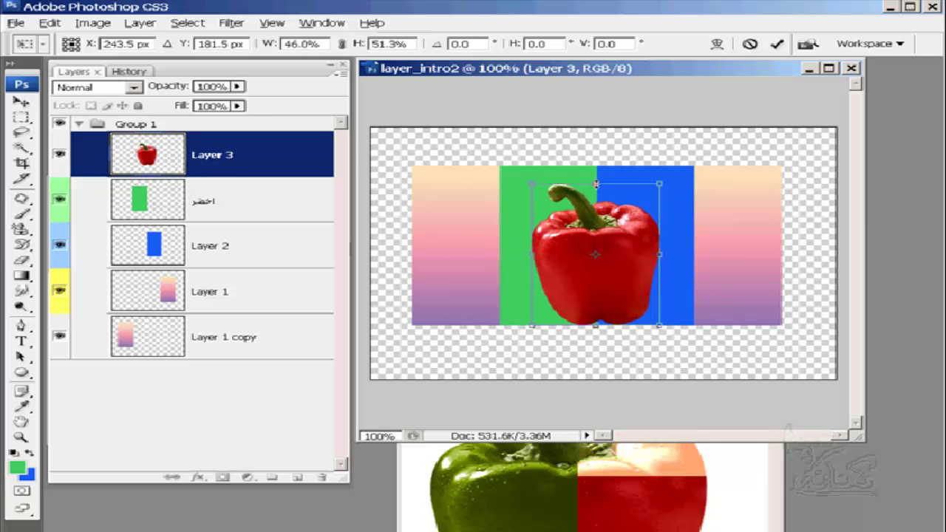
{"action": "left_click_drag", "start_coordinate": [596, 184], "coordinate": [596, 173]}
{"action": "left_click_drag", "start_coordinate": [663, 248], "coordinate": [670, 249]}
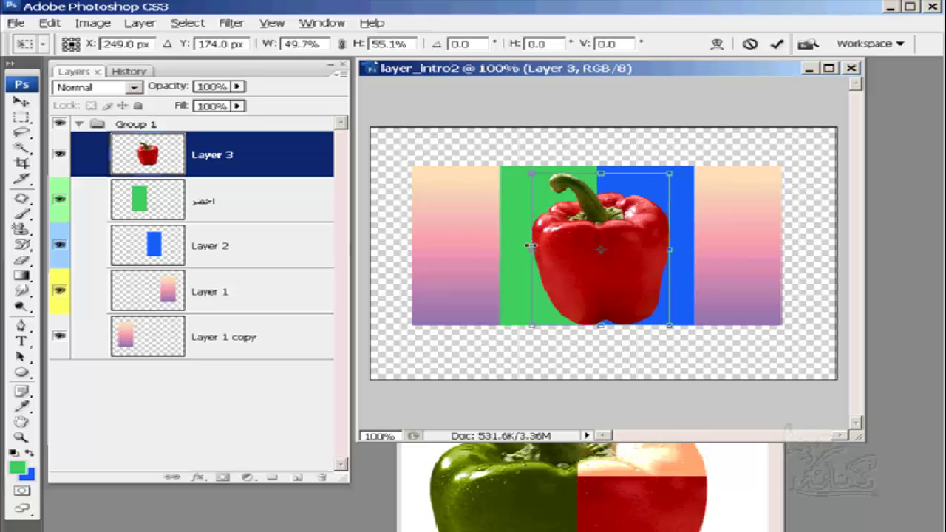
{"action": "left_click_drag", "start_coordinate": [530, 246], "coordinate": [524, 248]}
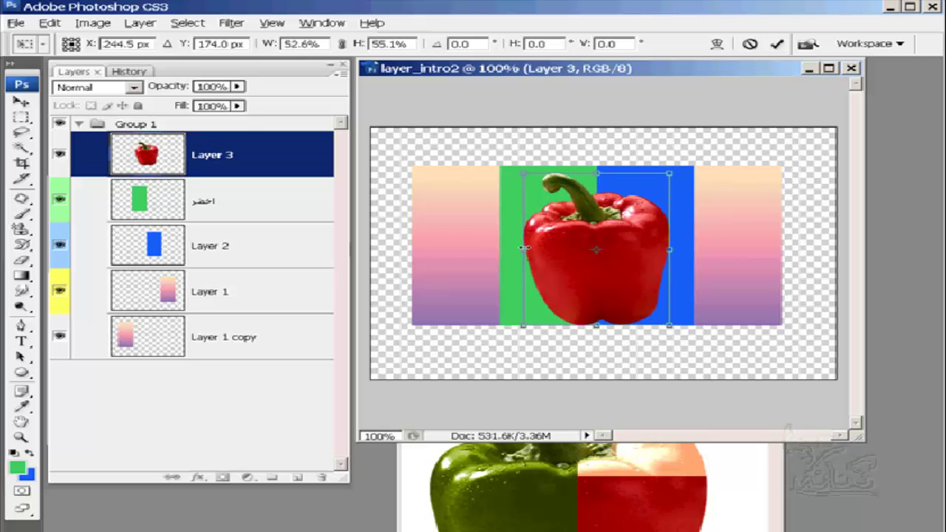
{"action": "double_click", "coordinate": [571, 244]}
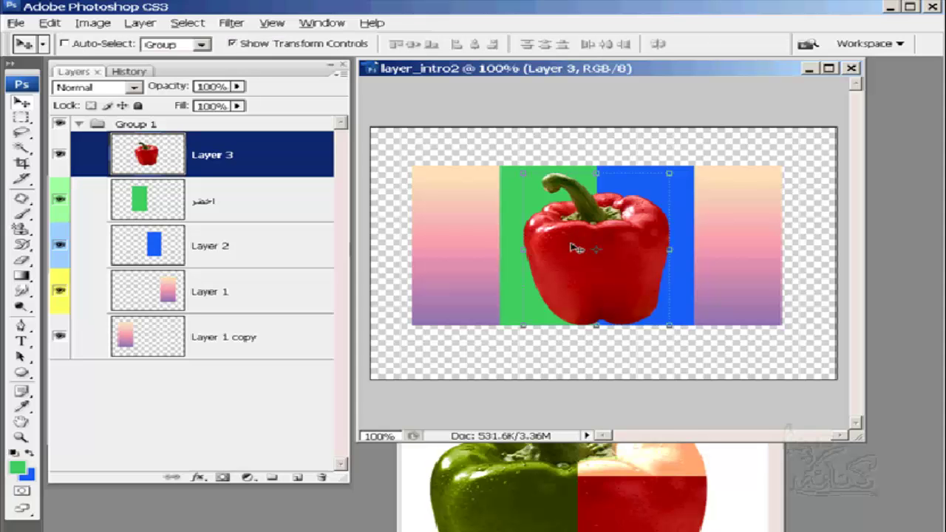
Step: Select the green rectangle, Layer 2, Layer 1 and Layer 1 copy together, with transform controls shown on all
{"action": "left_click", "coordinate": [232, 44]}
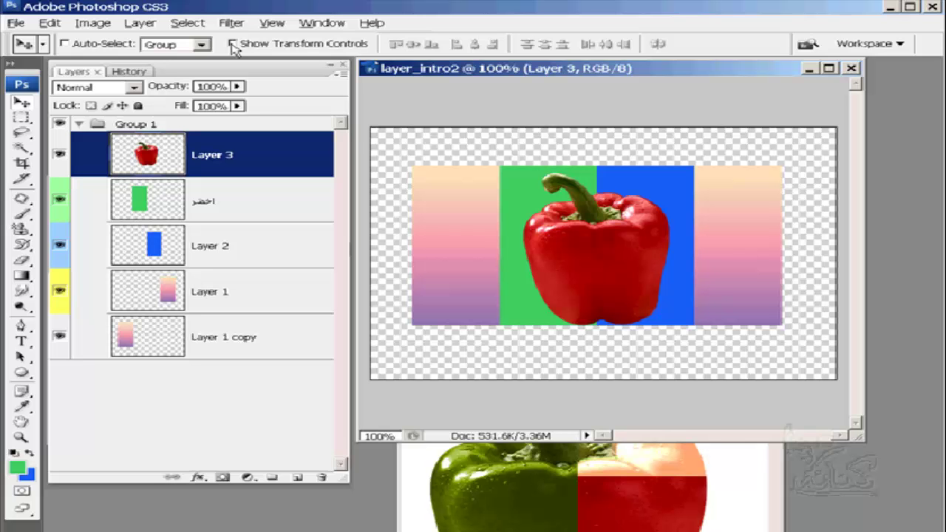
{"action": "left_click", "coordinate": [278, 197], "text": "shift"}
{"action": "left_click", "coordinate": [268, 245], "text": "shift"}
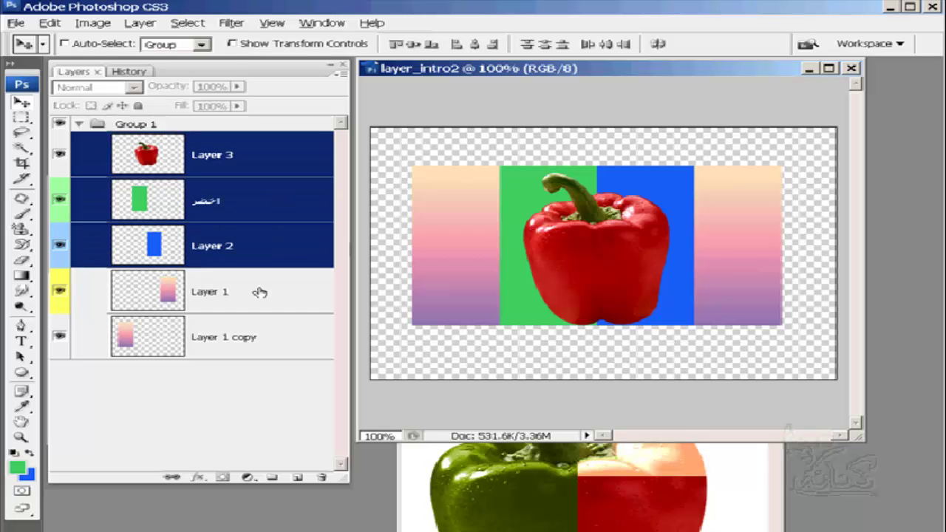
{"action": "left_click", "coordinate": [259, 292], "text": "shift"}
{"action": "left_click", "coordinate": [272, 337], "text": "shift"}
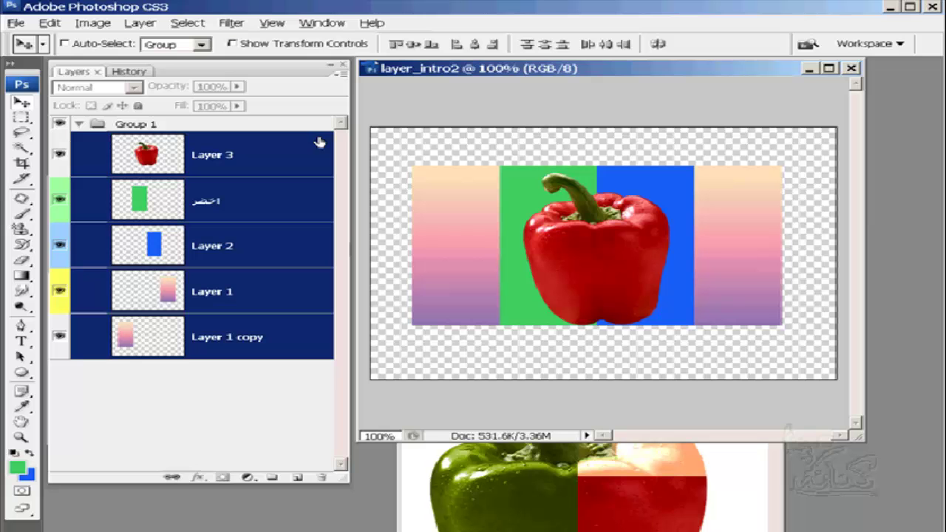
{"action": "left_click", "coordinate": [231, 43]}
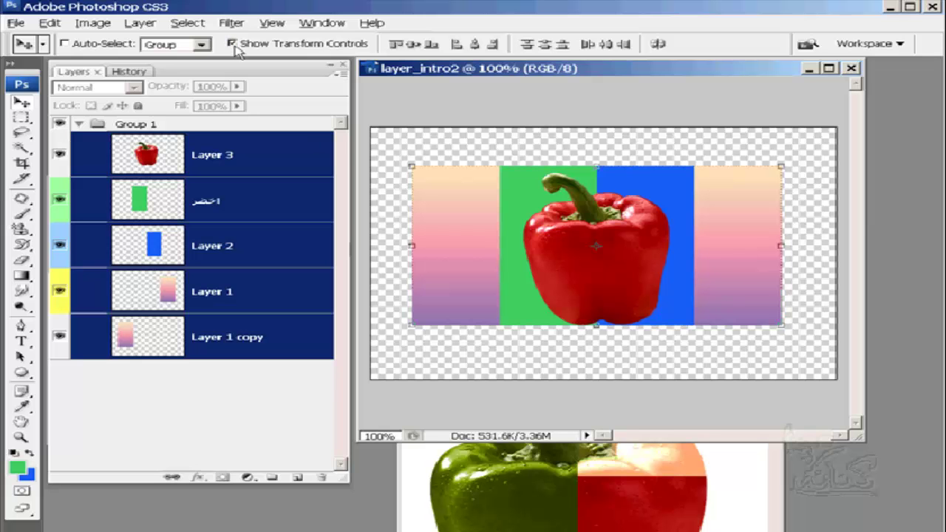
Step: Stretch all five layers to the canvas top, bottom, right and left edges, scaling to 125.7% × 157.9%
{"action": "left_click_drag", "start_coordinate": [600, 169], "coordinate": [600, 128]}
{"action": "left_click_drag", "start_coordinate": [599, 327], "coordinate": [593, 376]}
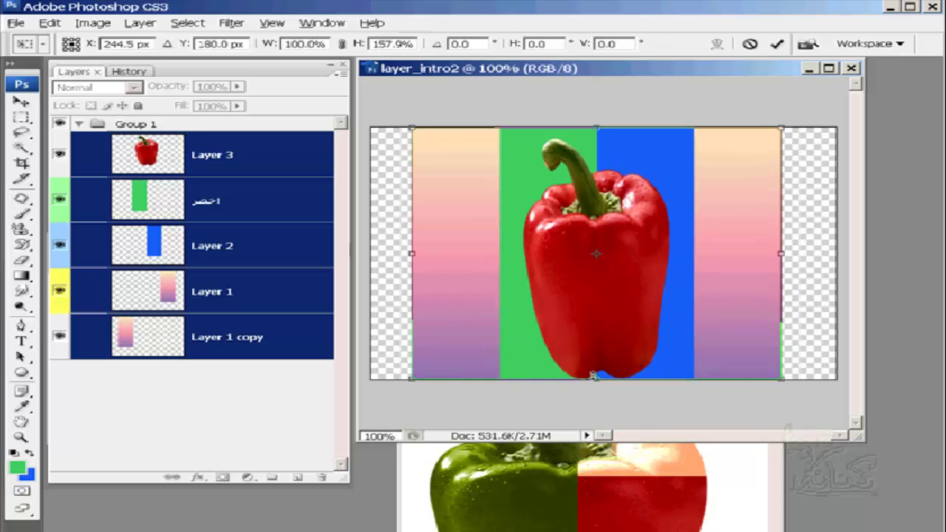
{"action": "left_click_drag", "start_coordinate": [781, 253], "coordinate": [835, 252]}
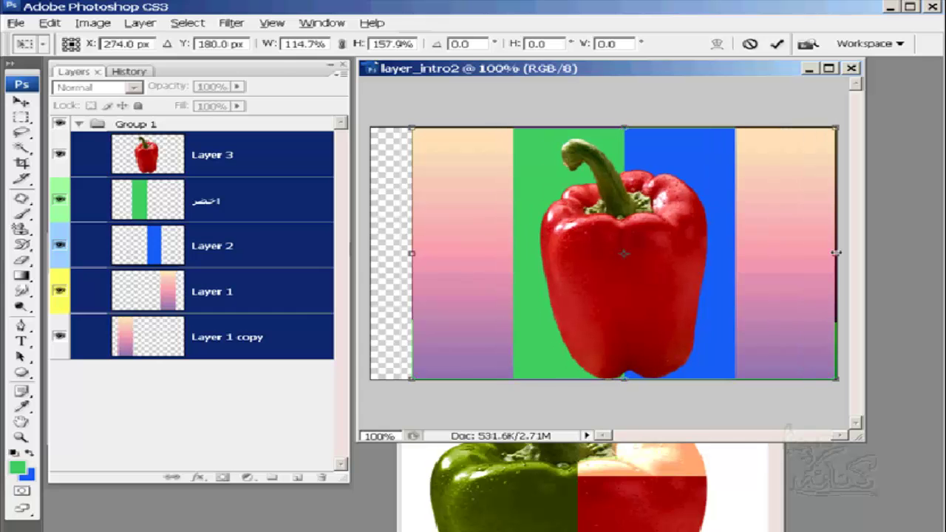
{"action": "left_click_drag", "start_coordinate": [413, 254], "coordinate": [376, 253]}
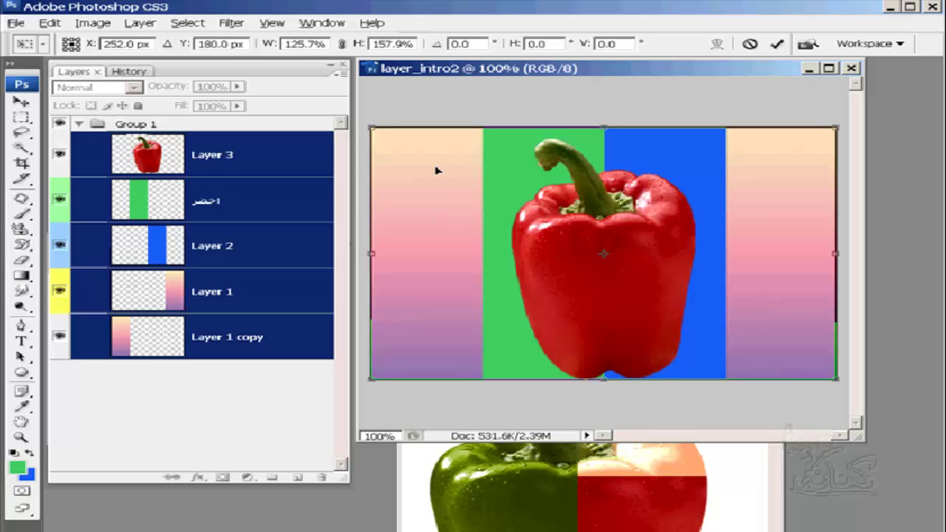
{"action": "key", "text": "Return"}
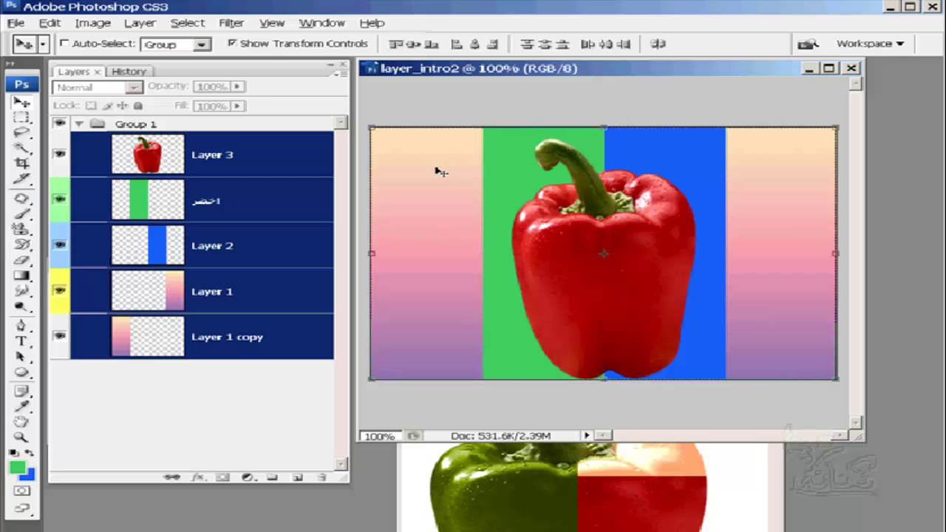
Step: Select only the pepper layer, Layer 3, with its transform controls shown
{"action": "left_click", "coordinate": [436, 169]}
{"action": "left_click", "coordinate": [233, 44]}
{"action": "left_click", "coordinate": [233, 44]}
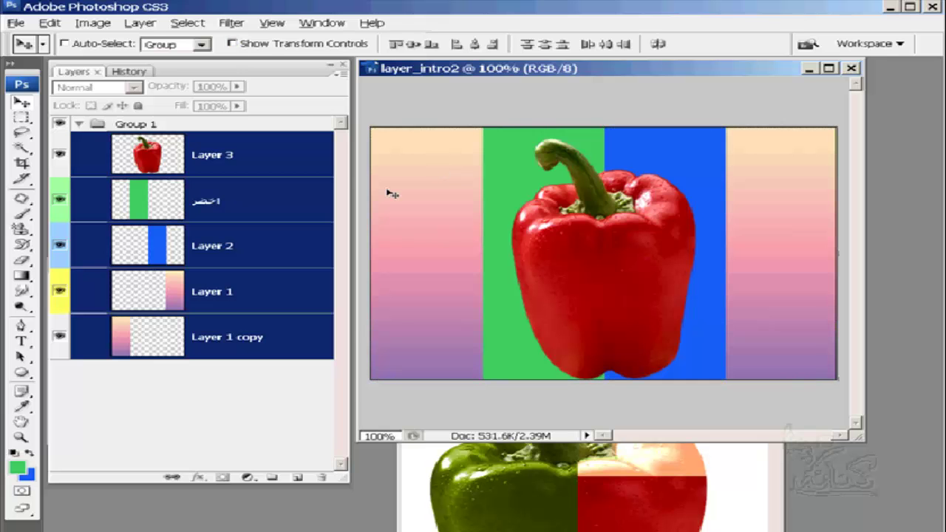
{"action": "left_click", "coordinate": [214, 159]}
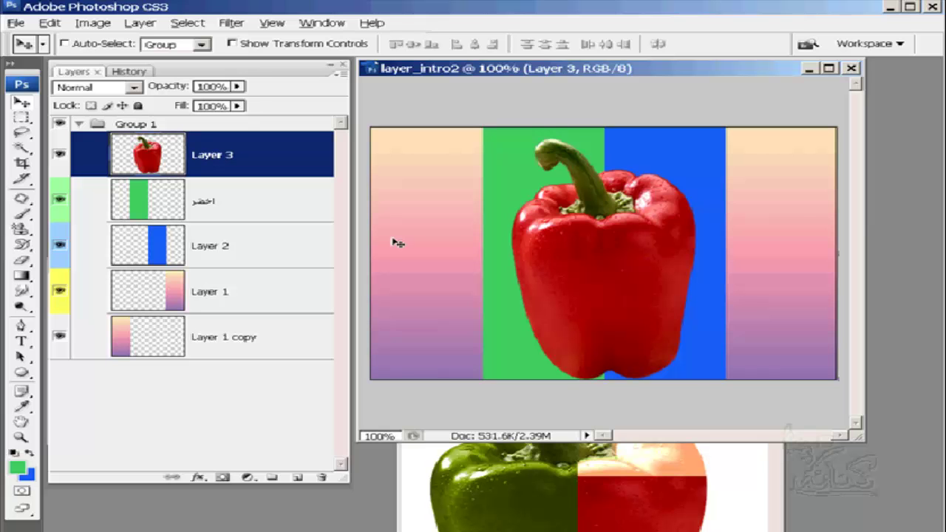
{"action": "left_click", "coordinate": [232, 44]}
Step: Shorten the pepper to about 84.6% height, move it down and skew it slightly
{"action": "left_click_drag", "start_coordinate": [604, 377], "coordinate": [602, 350]}
{"action": "left_click_drag", "start_coordinate": [629, 258], "coordinate": [633, 273]}
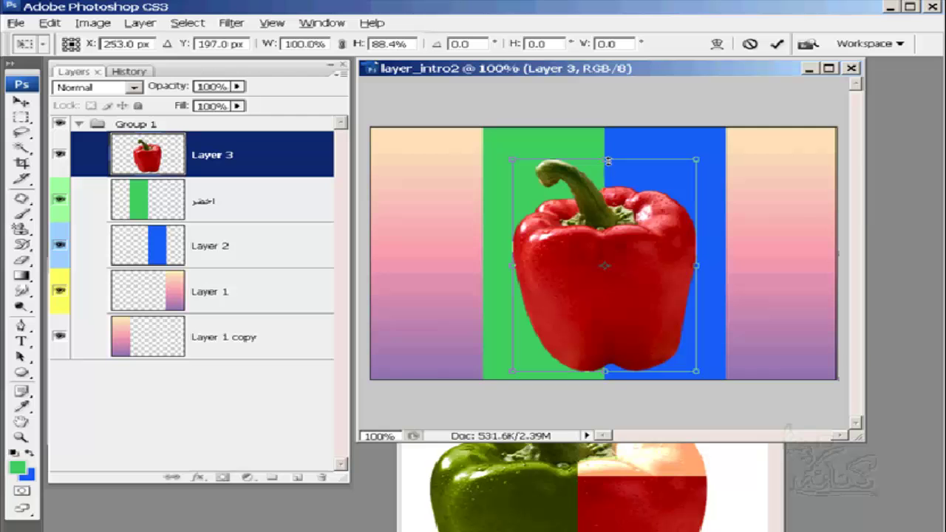
{"action": "left_click_drag", "start_coordinate": [607, 161], "coordinate": [623, 162]}
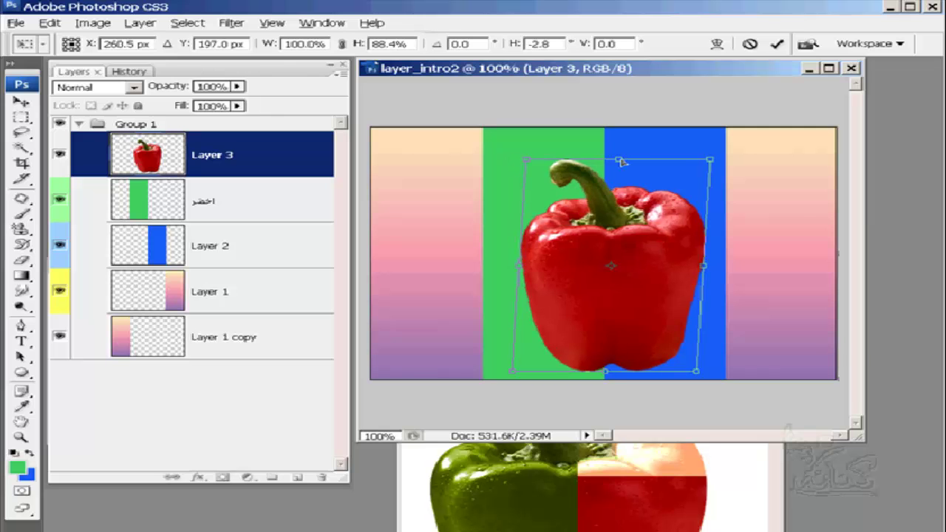
{"action": "left_click_drag", "start_coordinate": [610, 379], "coordinate": [601, 365]}
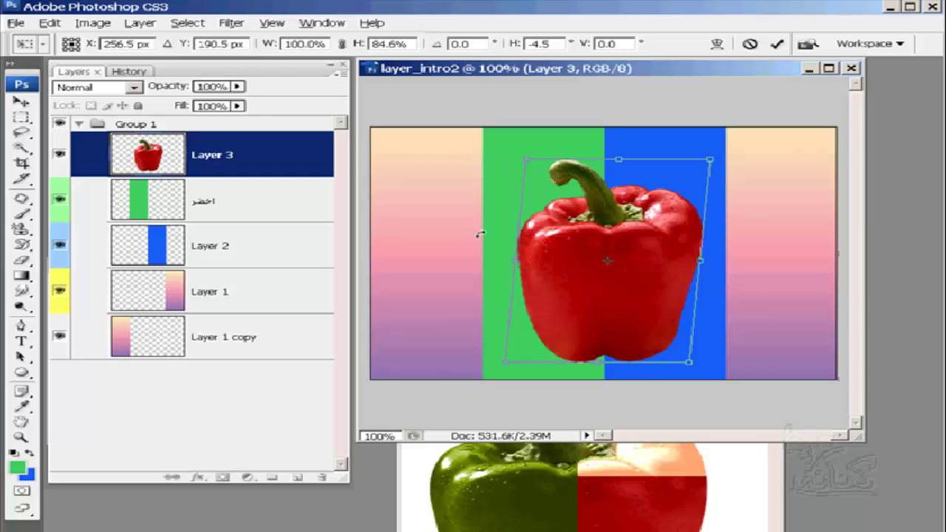
{"action": "key", "text": "Return"}
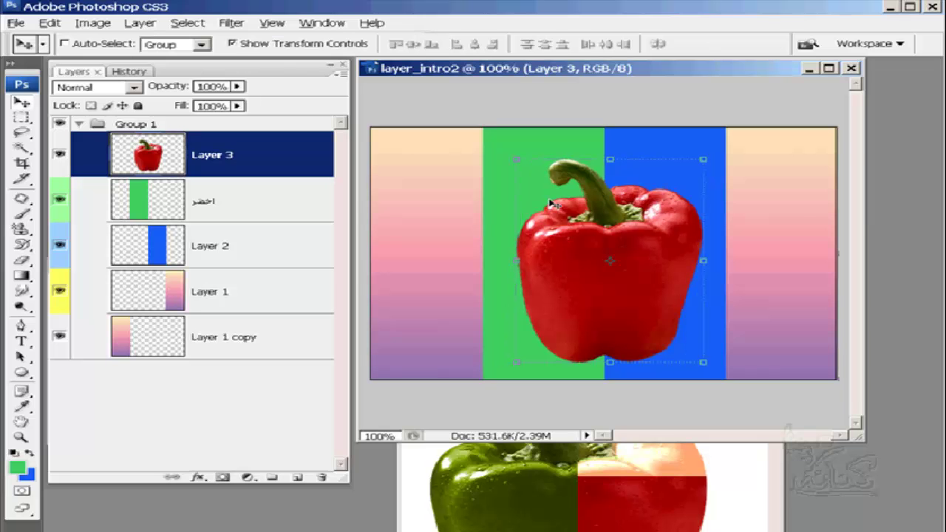
{"action": "left_click", "coordinate": [233, 43]}
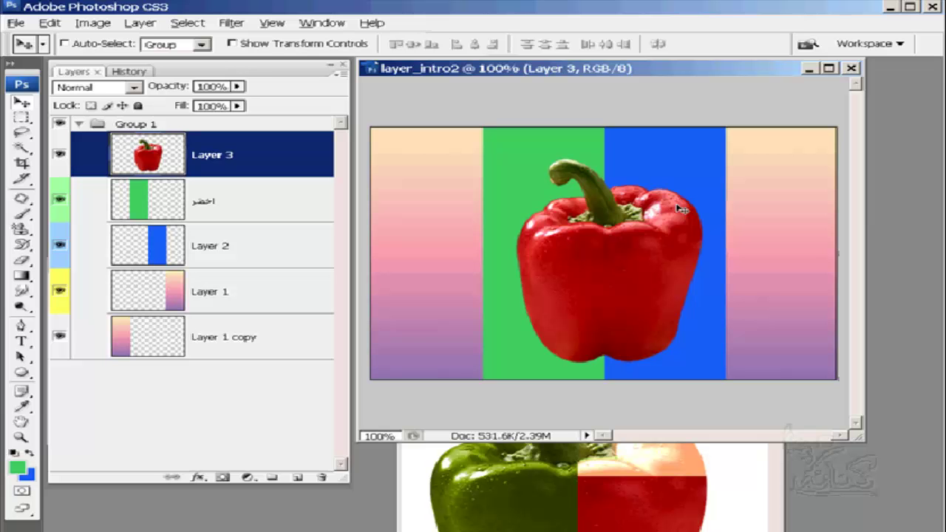
{"action": "left_click", "coordinate": [60, 124]}
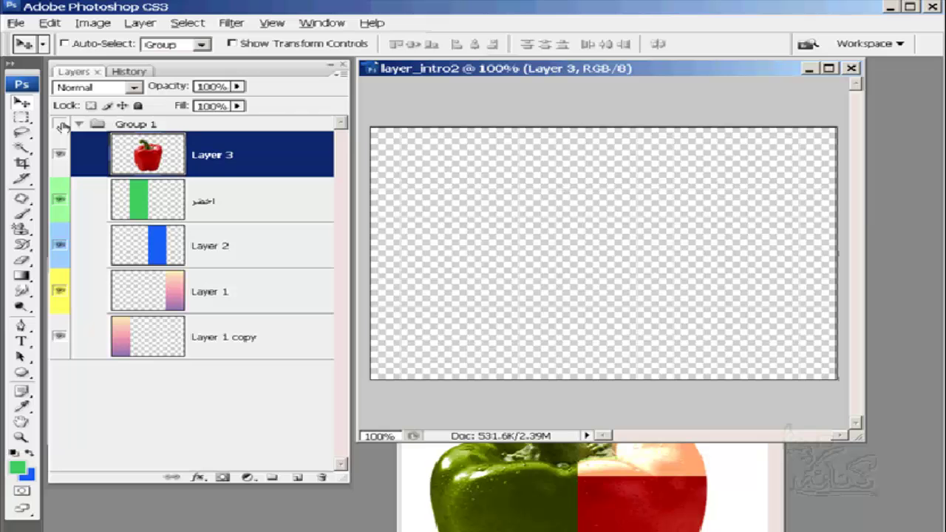
{"action": "left_click", "coordinate": [59, 124]}
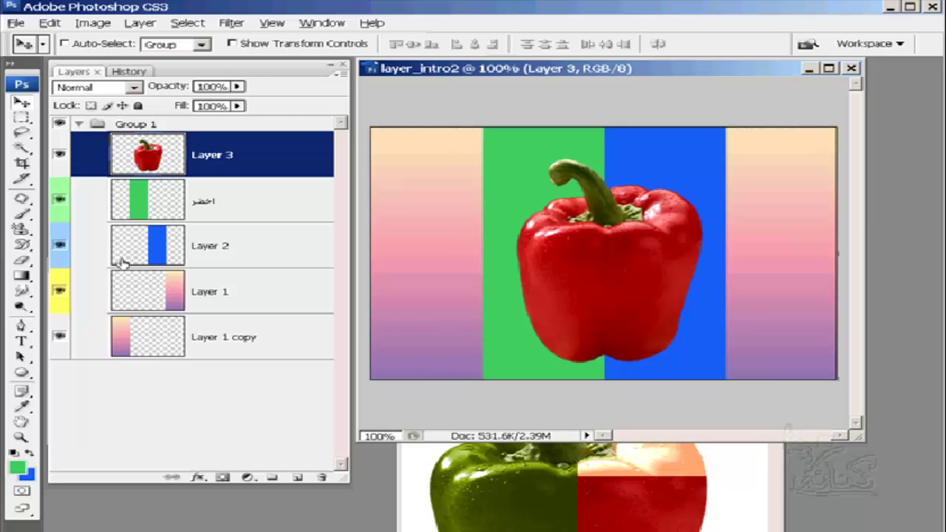
{"action": "left_click", "coordinate": [79, 124]}
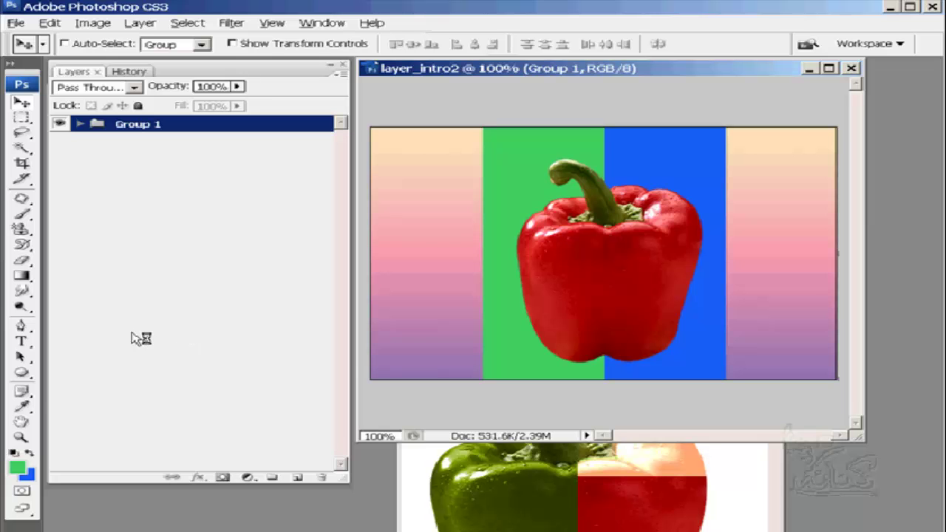
{"action": "left_click", "coordinate": [60, 124]}
{"action": "left_click", "coordinate": [60, 124]}
{"action": "left_click", "coordinate": [78, 124]}
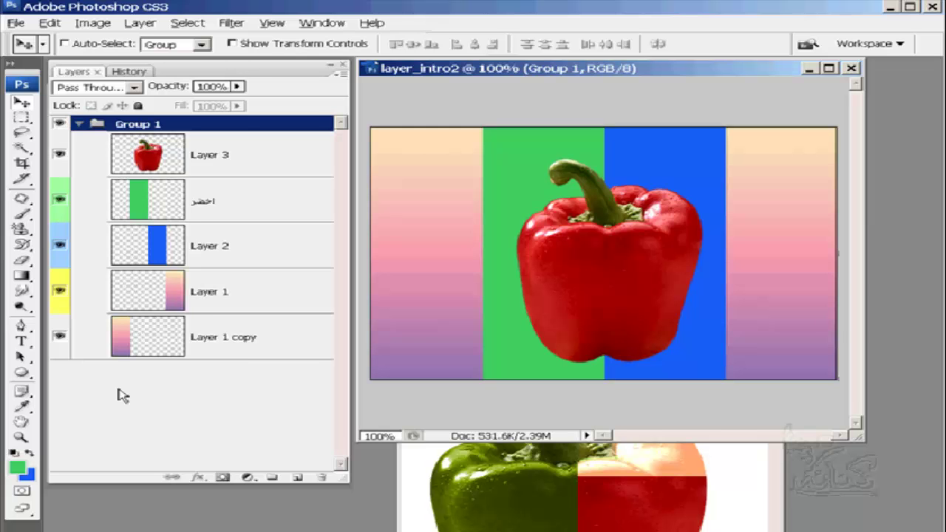